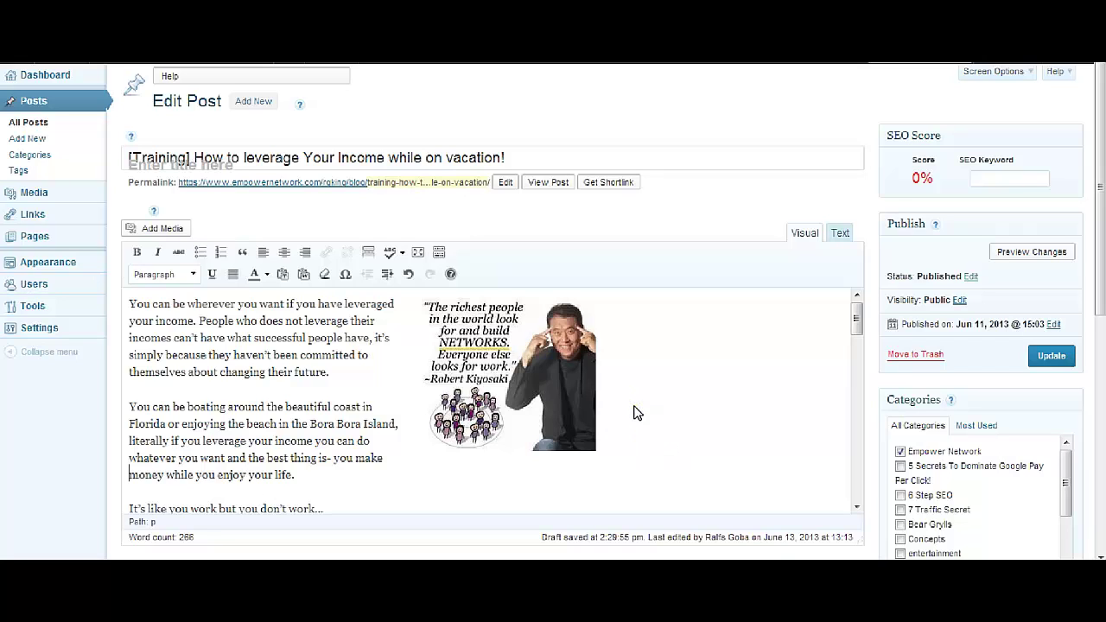
# Put the caret at the end of the first paragraph and scroll around the quote image
pyautogui.click(352, 378)
pyautogui.scroll(-2, 890, 350)
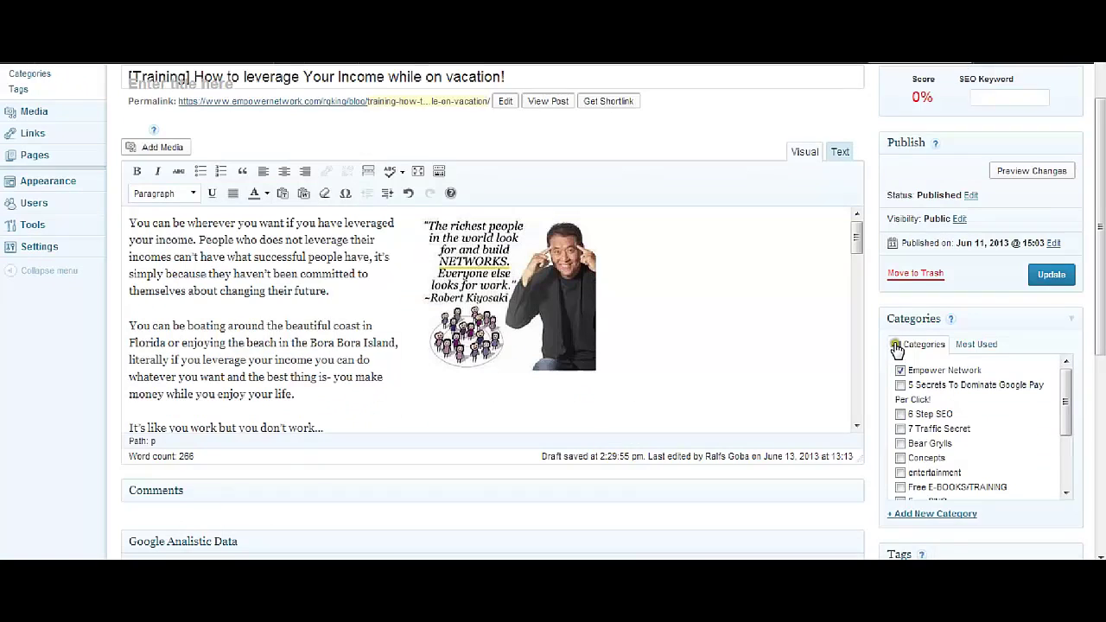
pyautogui.scroll(2, 692, 333)
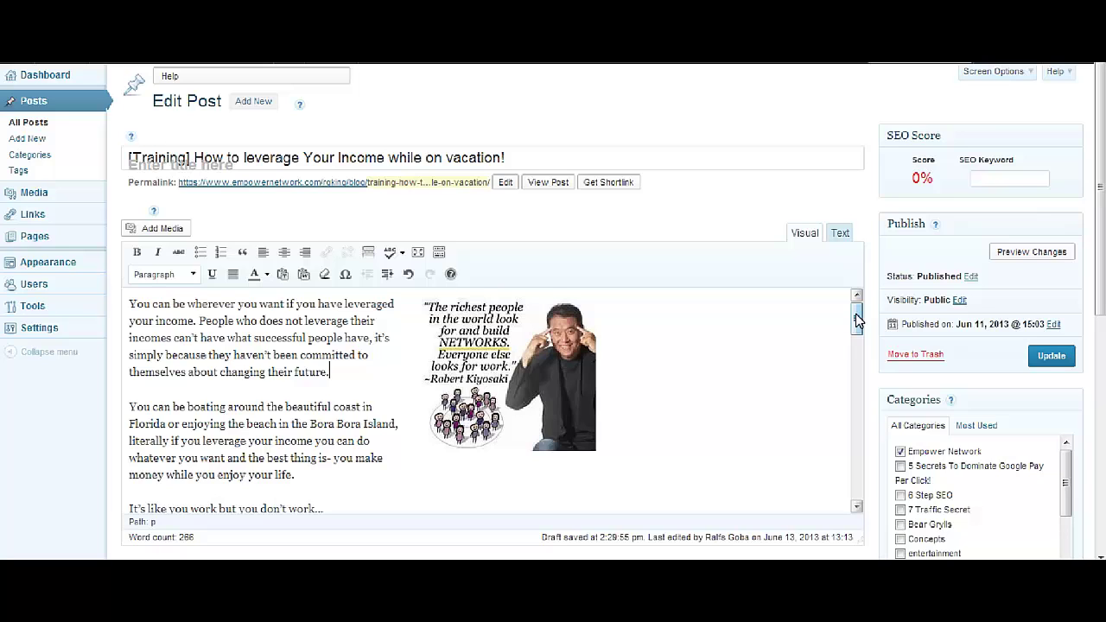
pyautogui.moveTo(858, 320); pyautogui.dragTo(860, 307)
pyautogui.click(713, 372)
pyautogui.click(849, 319)
pyautogui.moveTo(859, 325)
pyautogui.mouseDown()
pyautogui.moveTo(859, 493)
pyautogui.moveTo(885, 337)
pyautogui.moveTo(853, 309)
pyautogui.mouseUp()
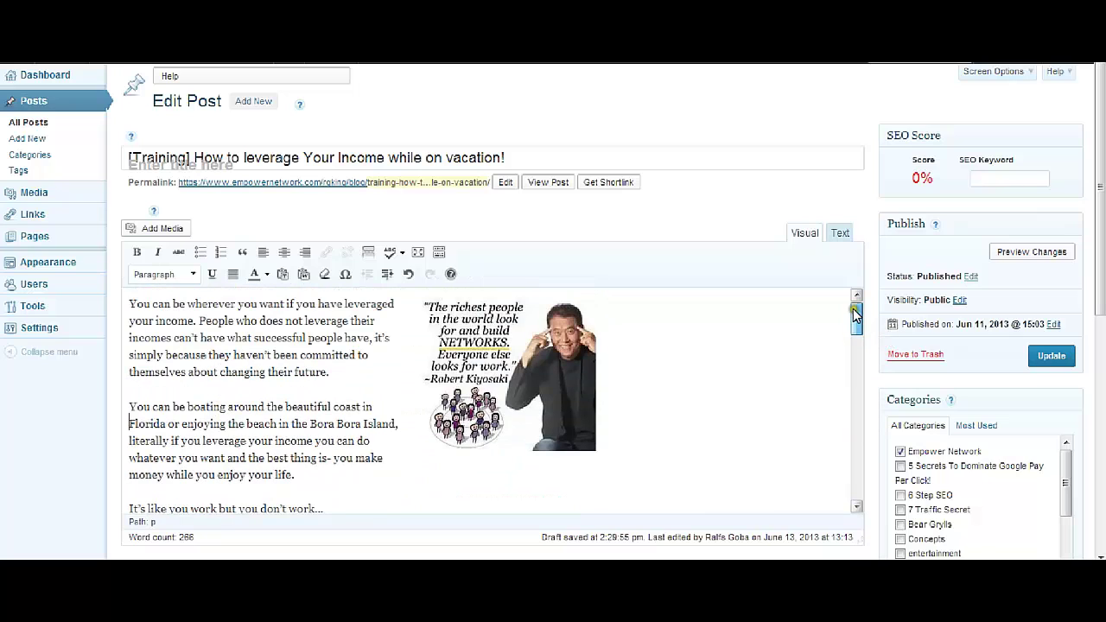
# Select the Robert Kiyosaki quote image
pyautogui.click(449, 360)
pyautogui.click(358, 345)
pyautogui.click(466, 373)
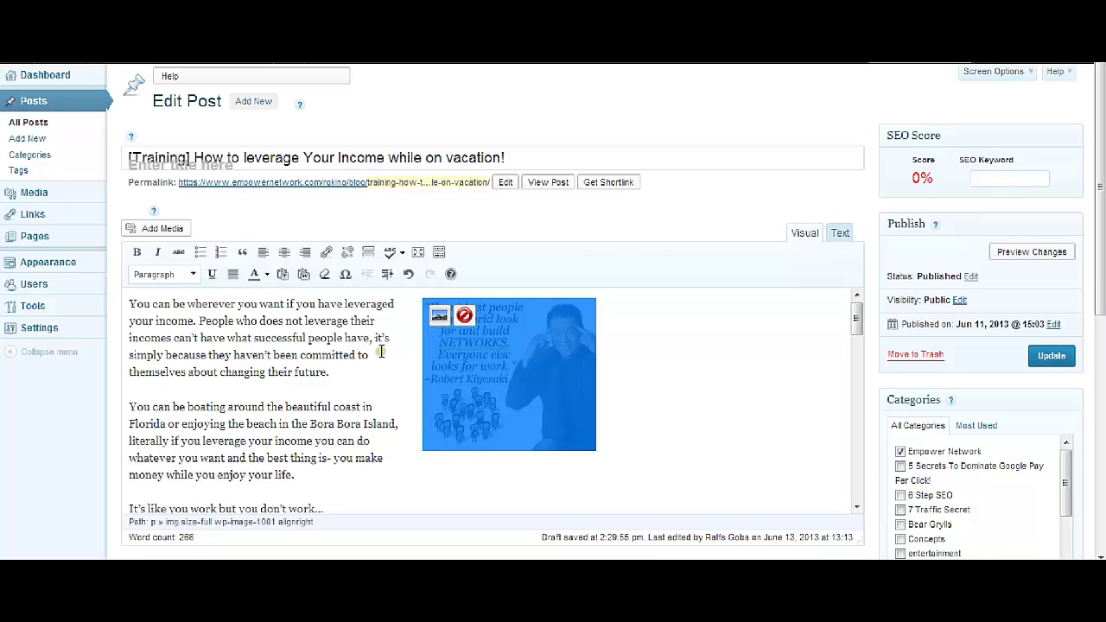
pyautogui.click(380, 351)
pyautogui.click(478, 353)
pyautogui.click(405, 358)
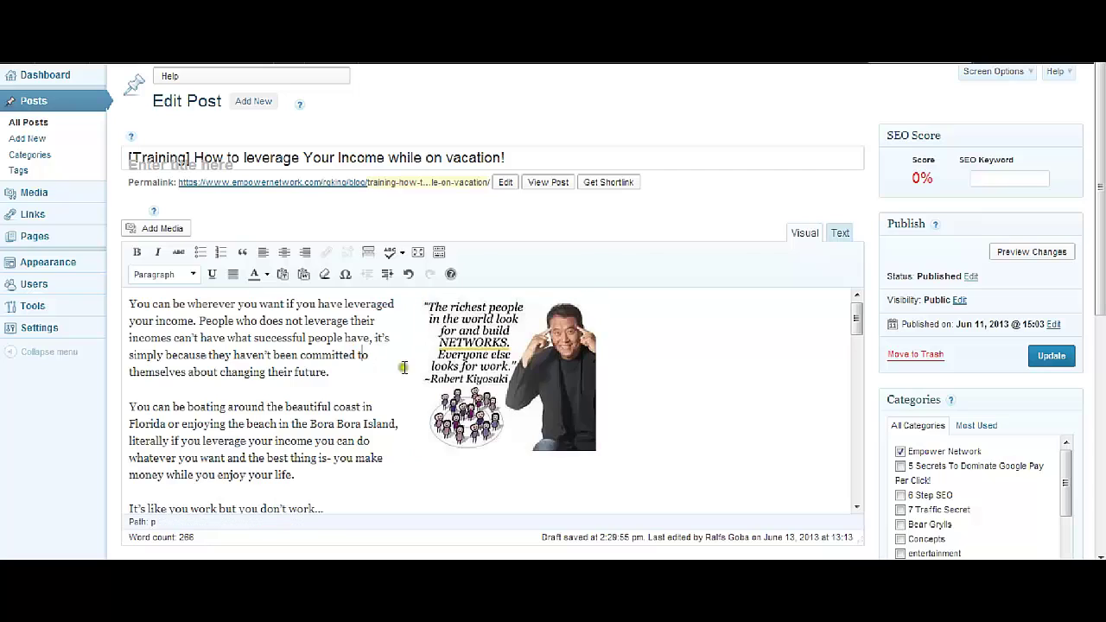
pyautogui.click(497, 370)
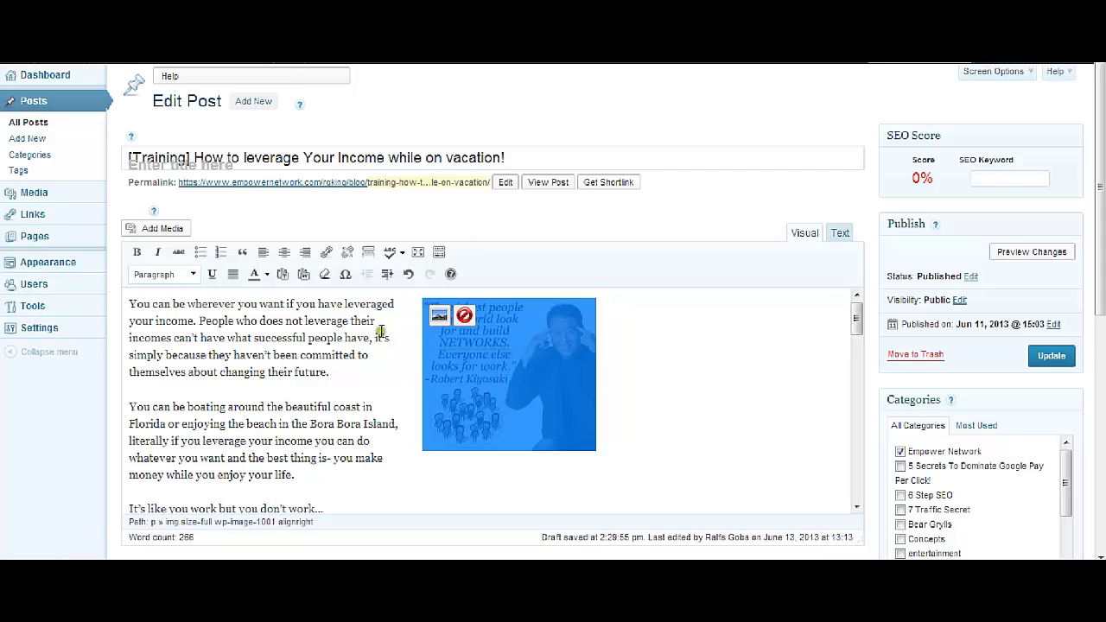
# Check the image settings' link address field, then close them without saving
pyautogui.click(438, 317)
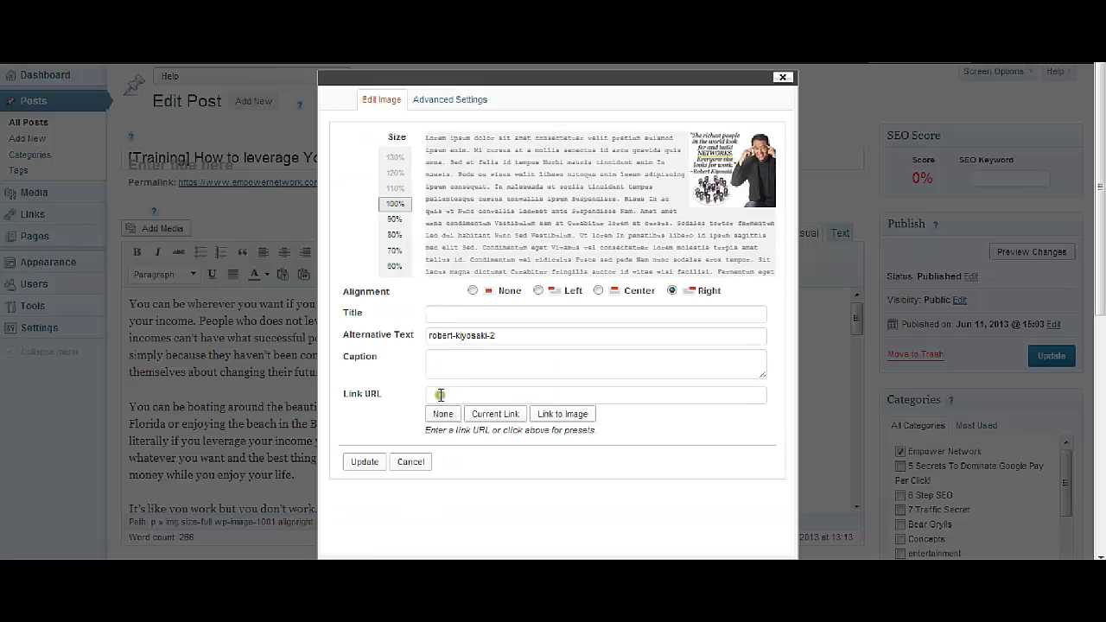
pyautogui.click(439, 395)
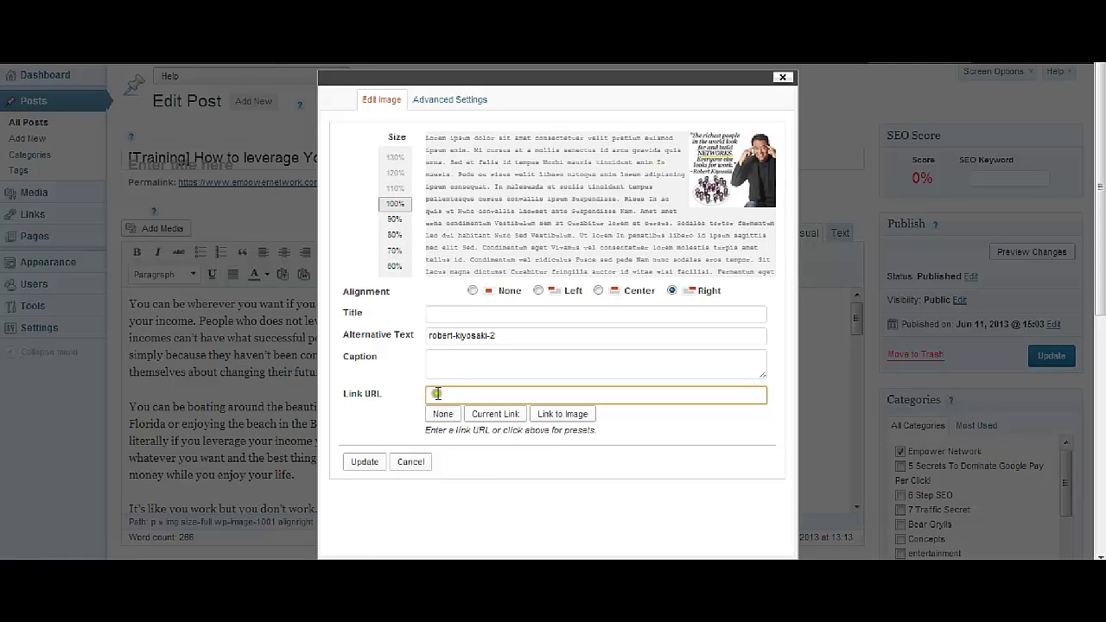
pyautogui.click(443, 394)
pyautogui.click(442, 394)
pyautogui.click(782, 77)
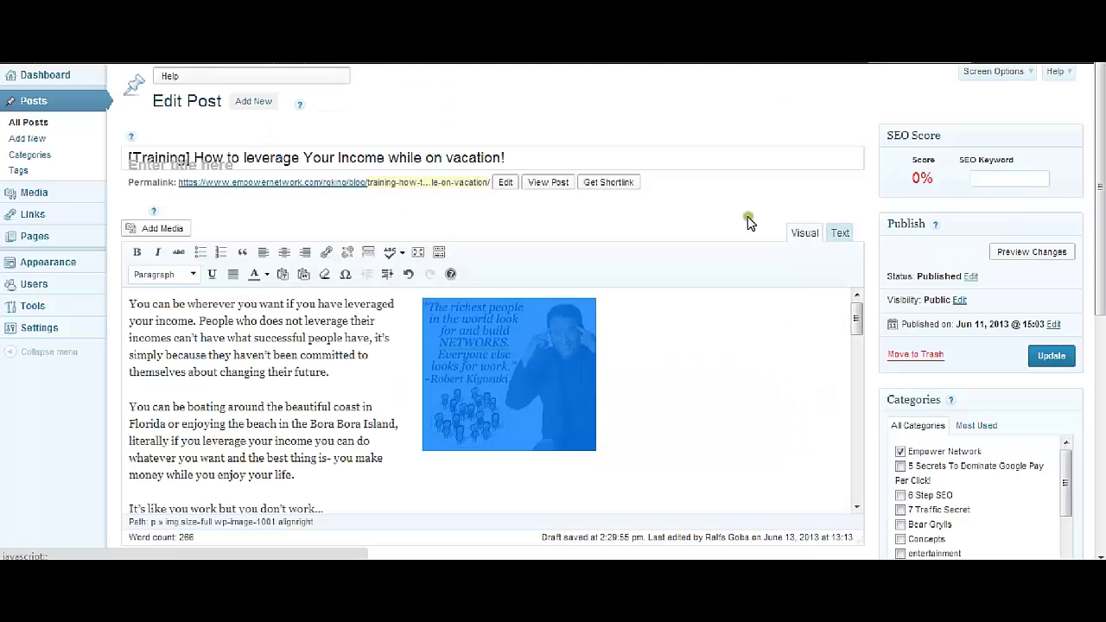
pyautogui.click(394, 380)
pyautogui.click(506, 370)
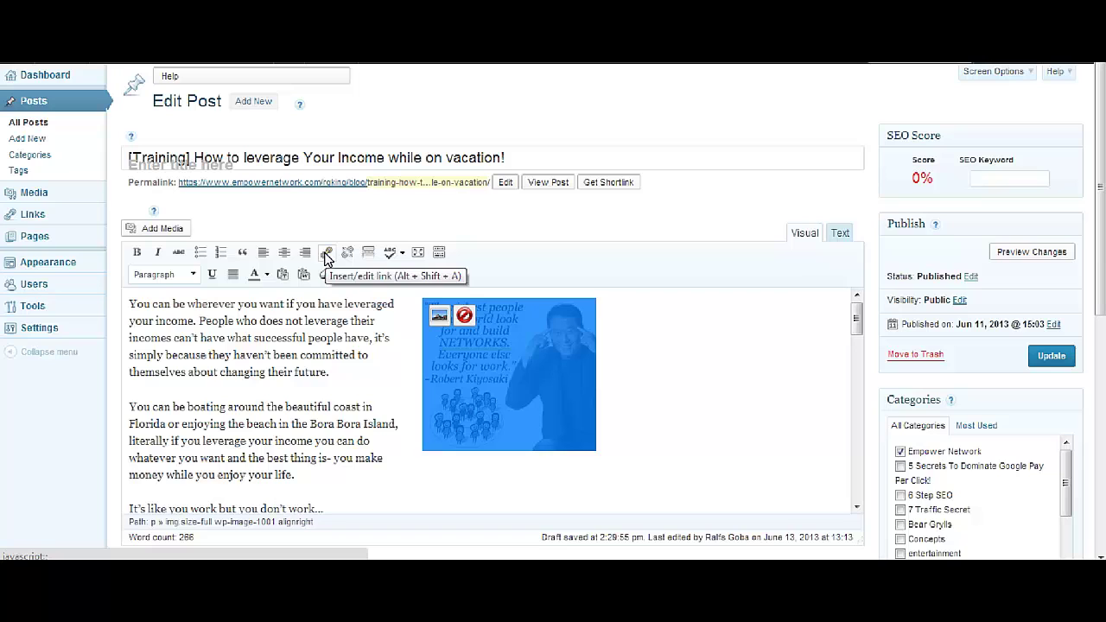
pyautogui.click(327, 256)
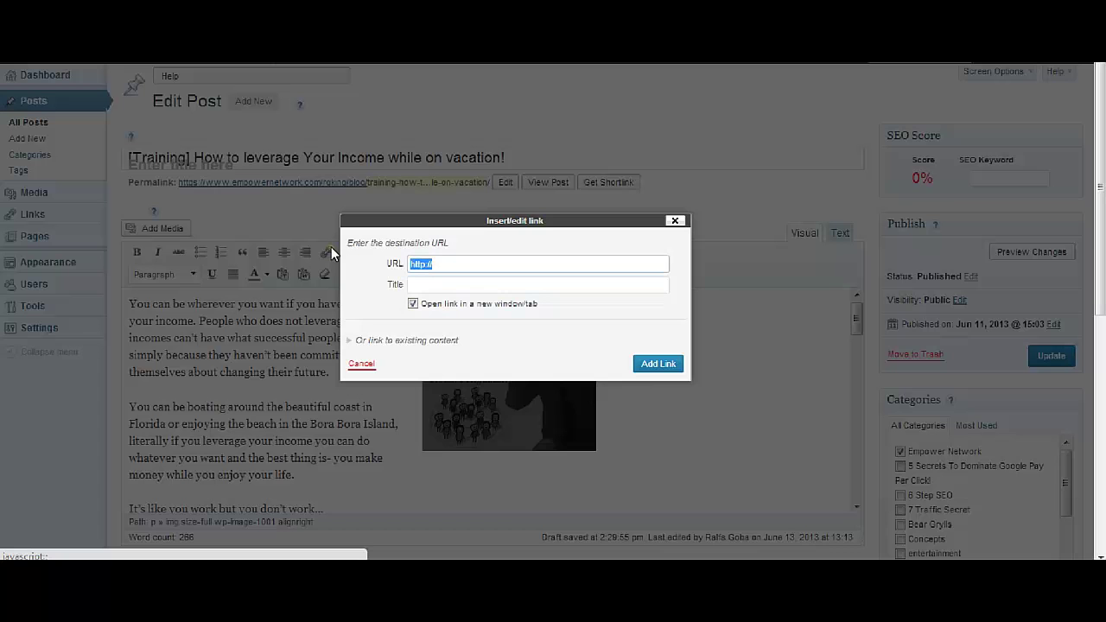
pyautogui.press('Tab')
pyautogui.click(471, 263)
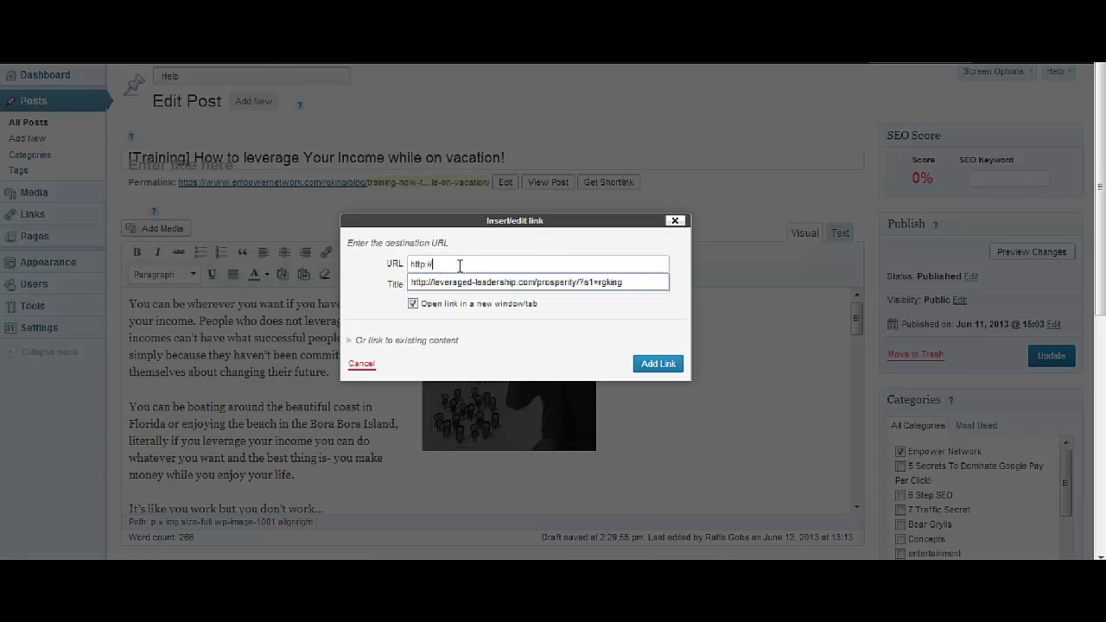
pyautogui.write('www.slayaguru.com')
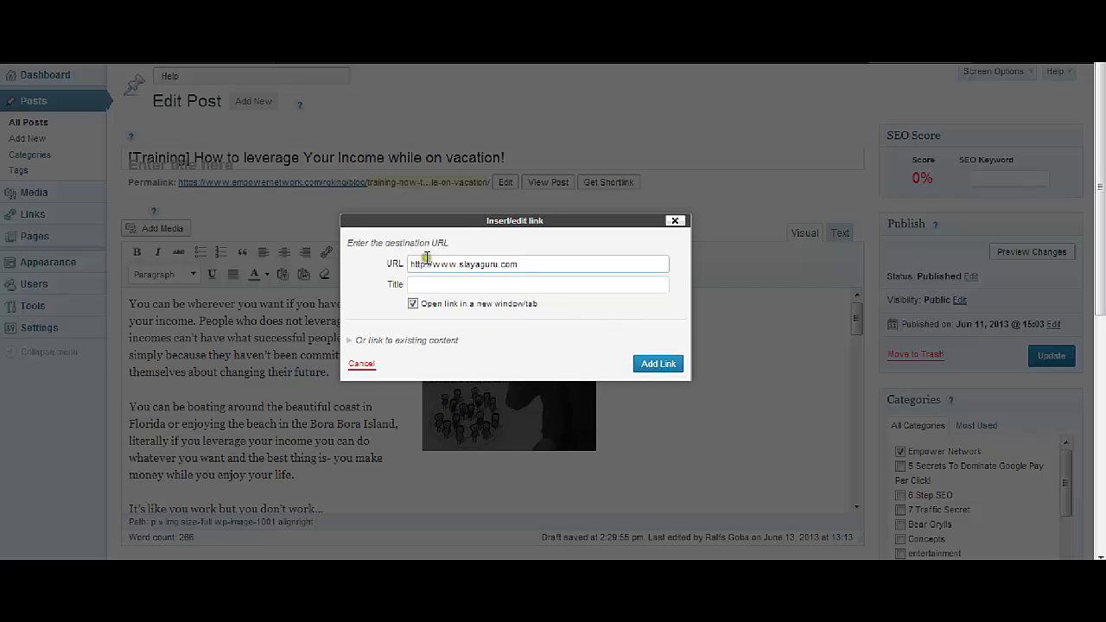
pyautogui.click(661, 364)
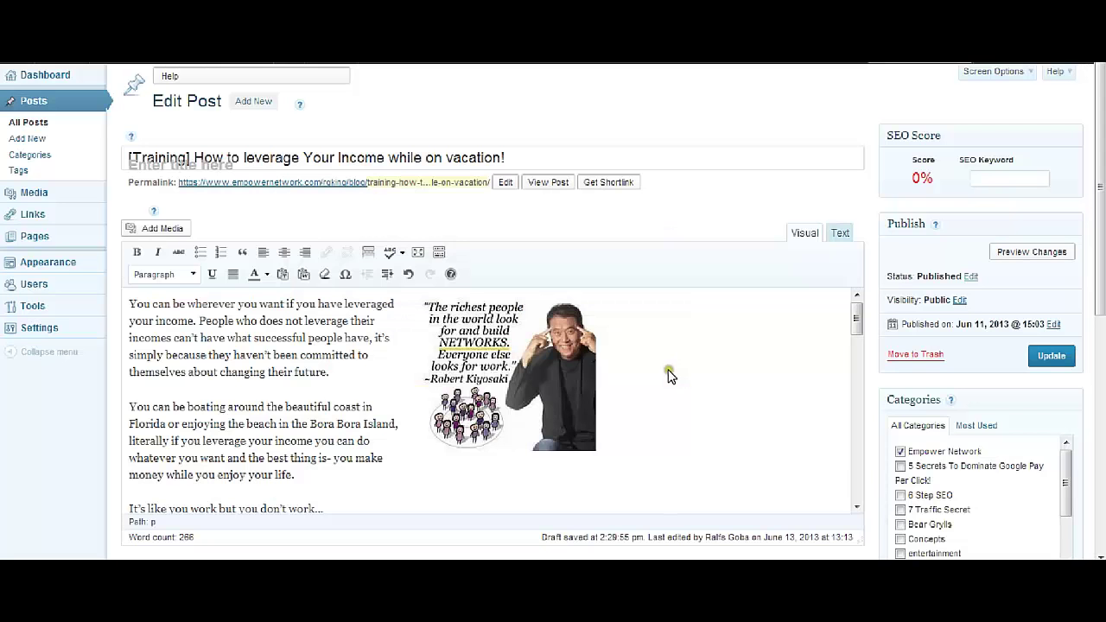
pyautogui.click(586, 353)
pyautogui.click(617, 354)
# Select the 'Work with Me Personally!' line near the end of the post
pyautogui.scroll(-15, 711, 389)
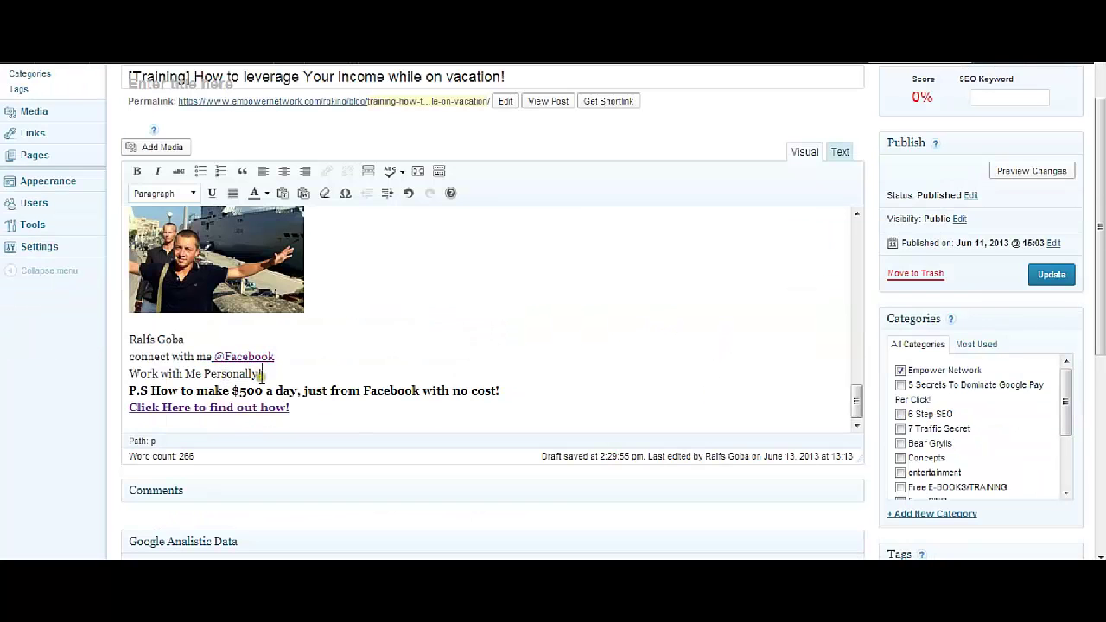
pyautogui.moveTo(261, 373); pyautogui.dragTo(128, 375)
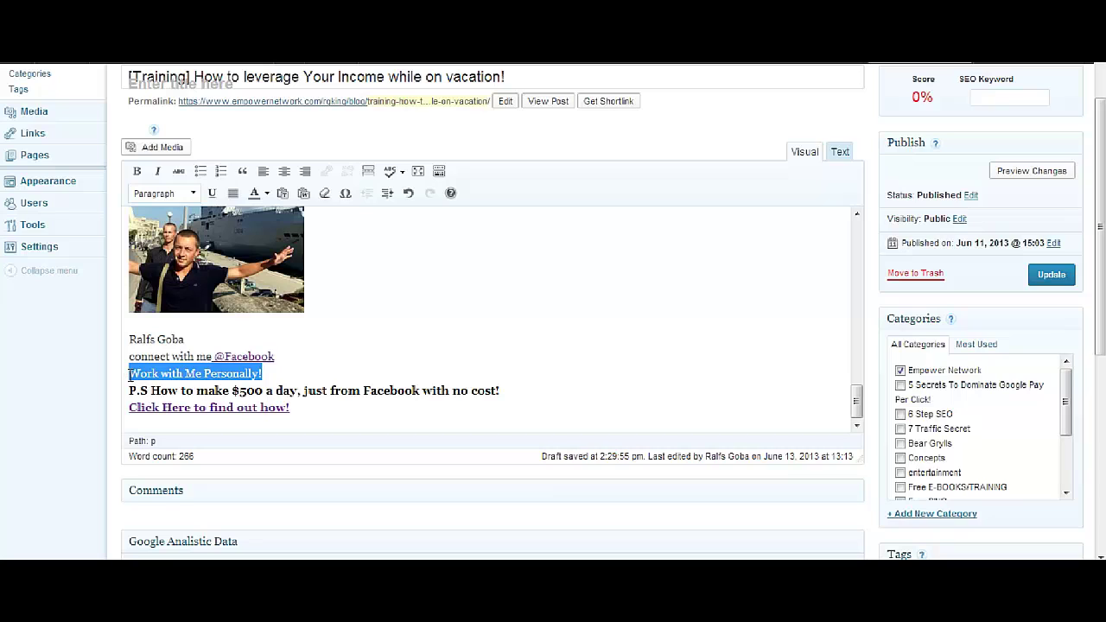
pyautogui.click(261, 373)
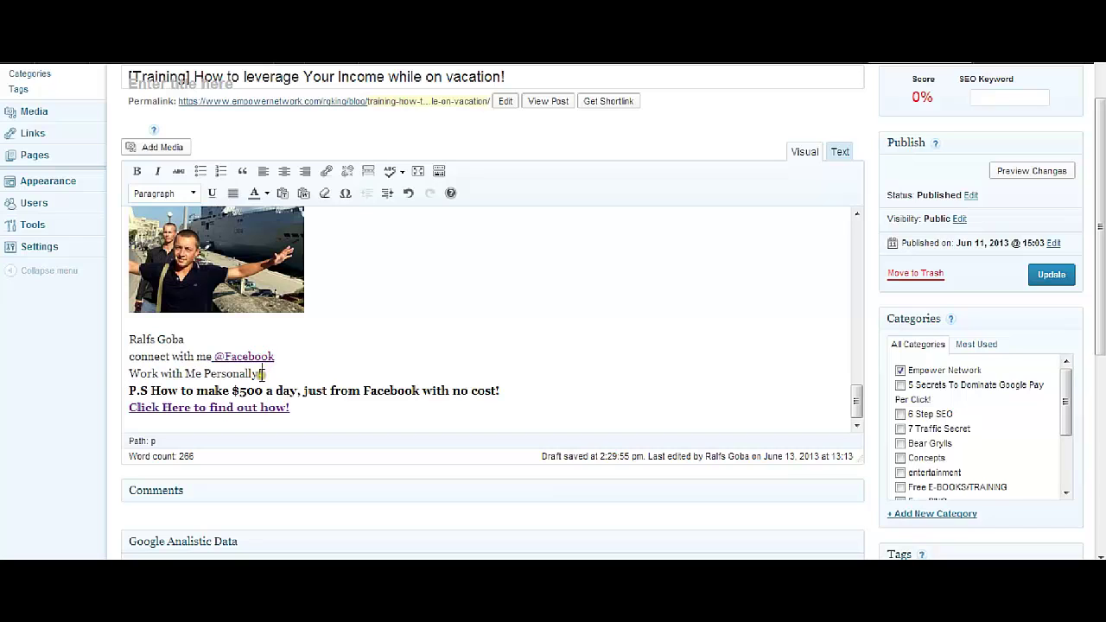
pyautogui.moveTo(261, 373); pyautogui.dragTo(117, 377)
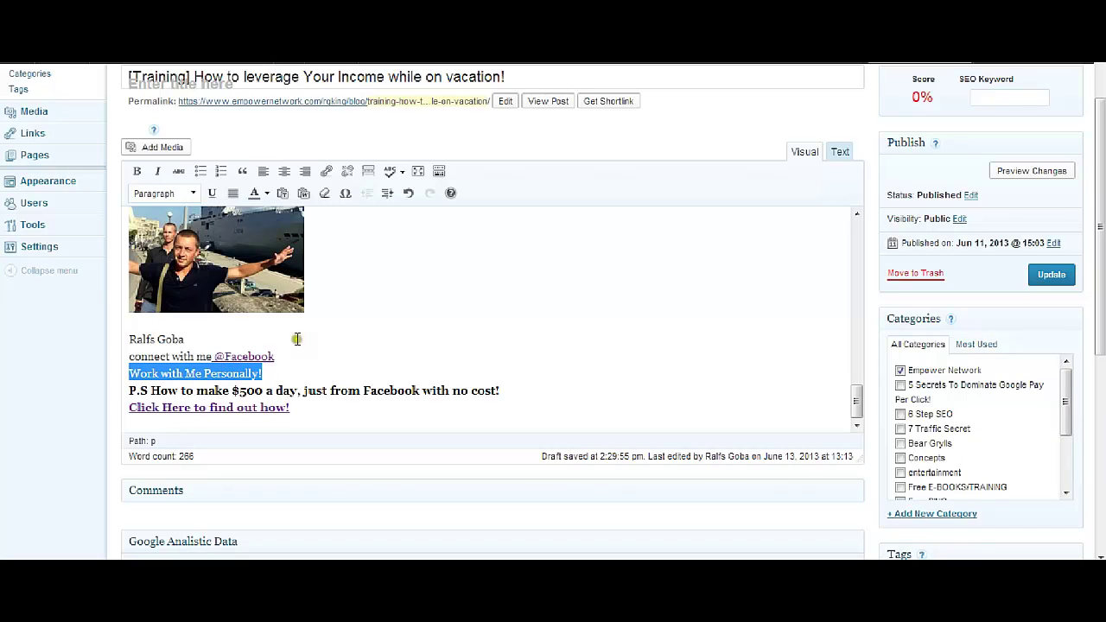
pyautogui.click(262, 373)
pyautogui.moveTo(262, 374); pyautogui.dragTo(115, 369)
pyautogui.click(326, 173)
pyautogui.click(463, 266)
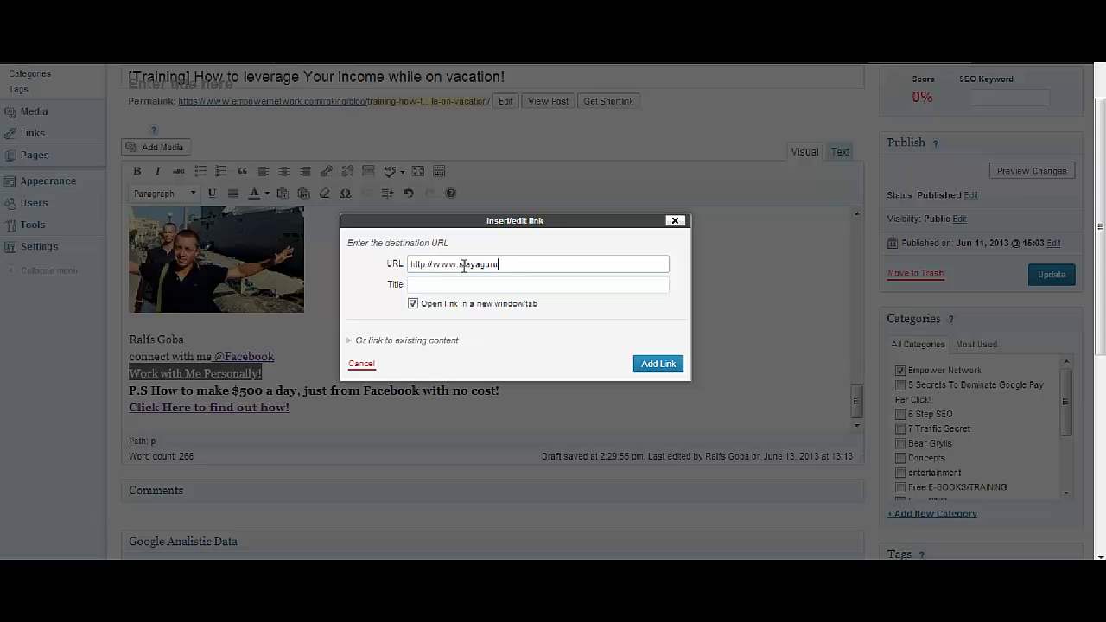
pyautogui.click(657, 363)
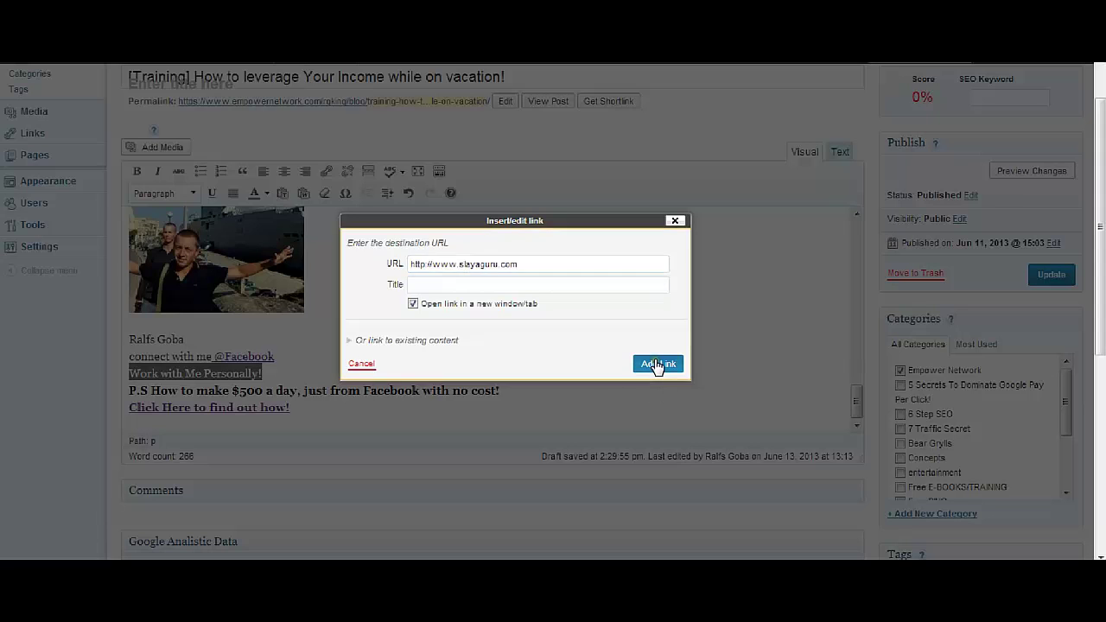
pyautogui.click(432, 368)
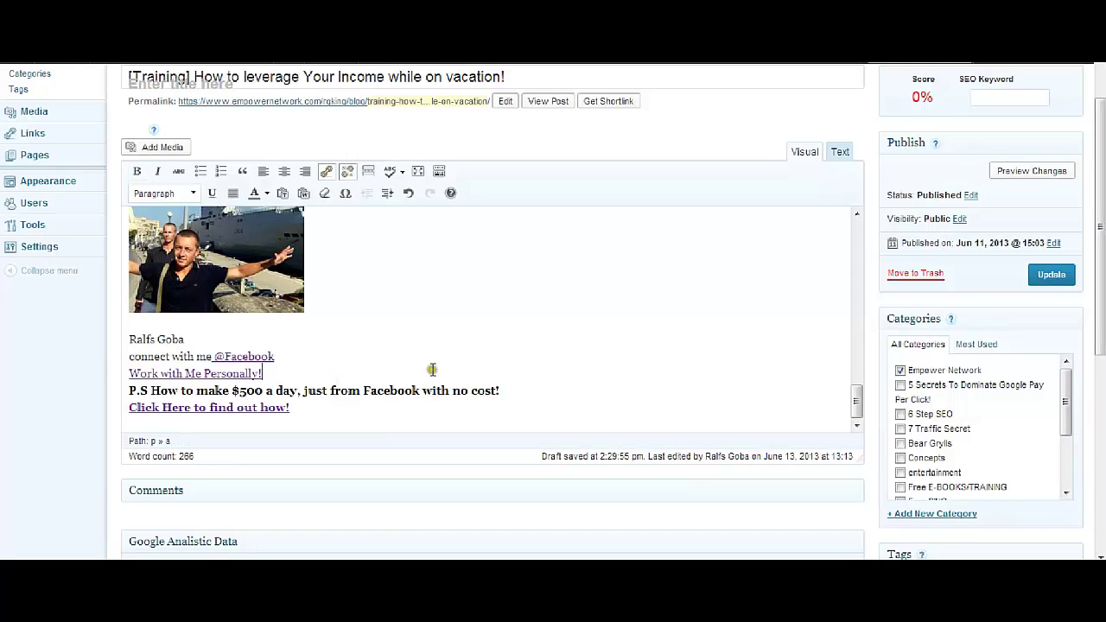
# Update the post, test the Kiyosaki image link on the live post, then return to the article
pyautogui.click(1052, 276)
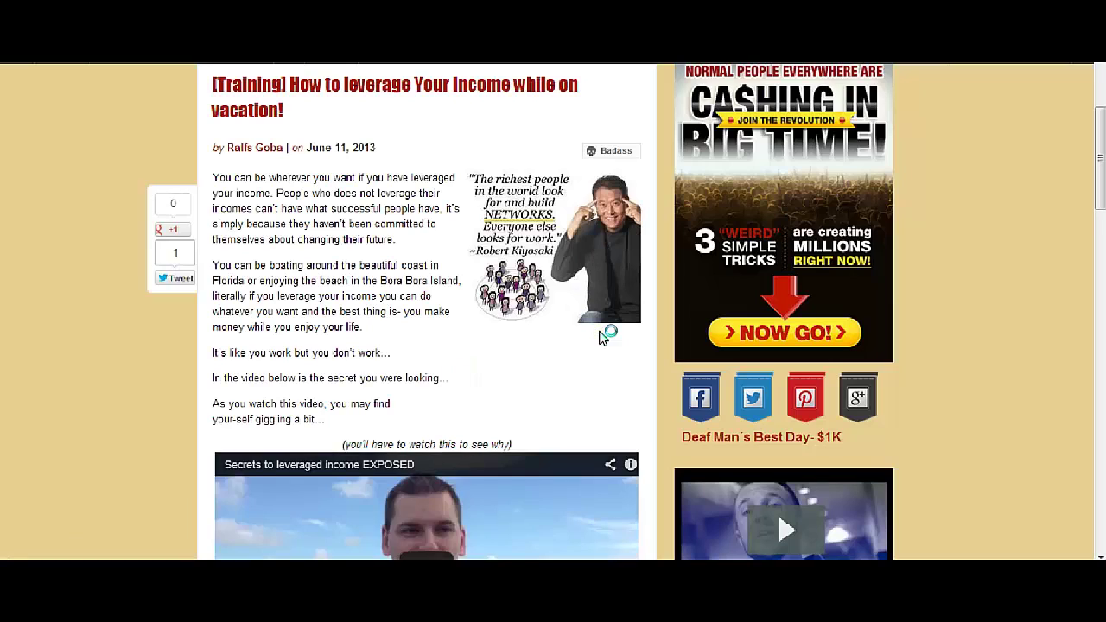
pyautogui.click(565, 241)
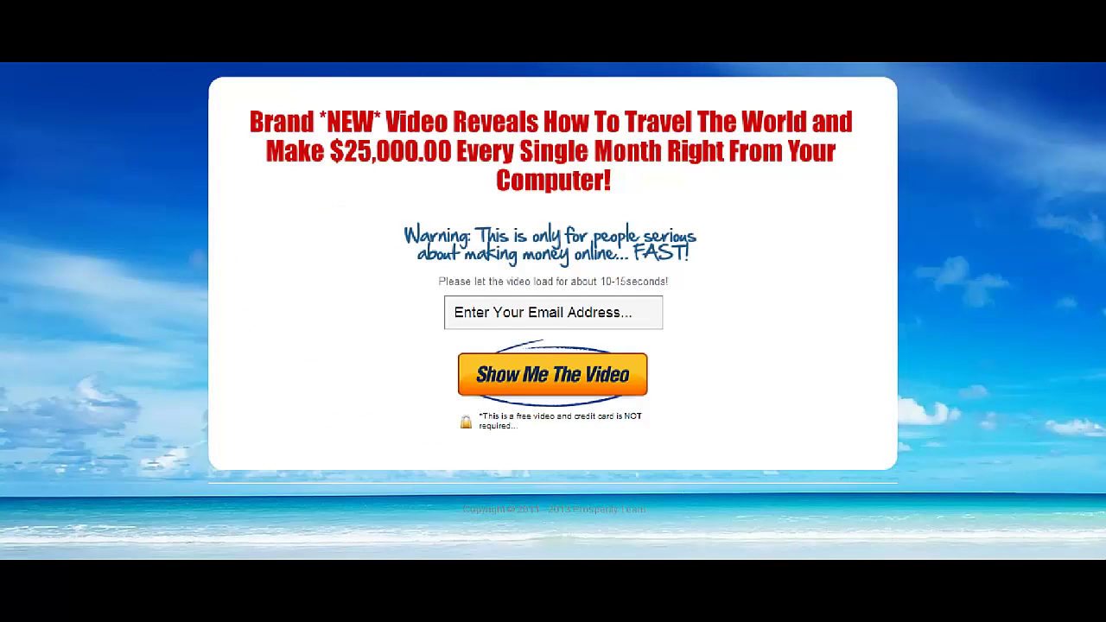
pyautogui.hotkey('alt', 'Left')
pyautogui.scroll(-10, 213, 312)
pyautogui.hotkey('alt', 'Left')
pyautogui.scroll(-3, 91, 372)
pyautogui.scroll(7, 95, 374)
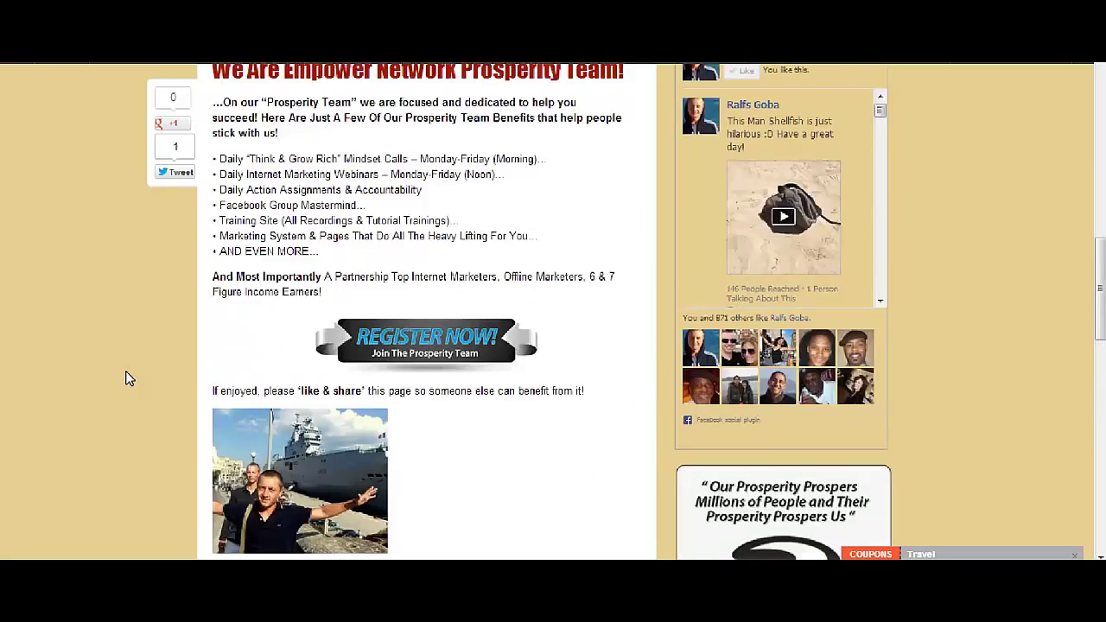
pyautogui.scroll(8, 96, 373)
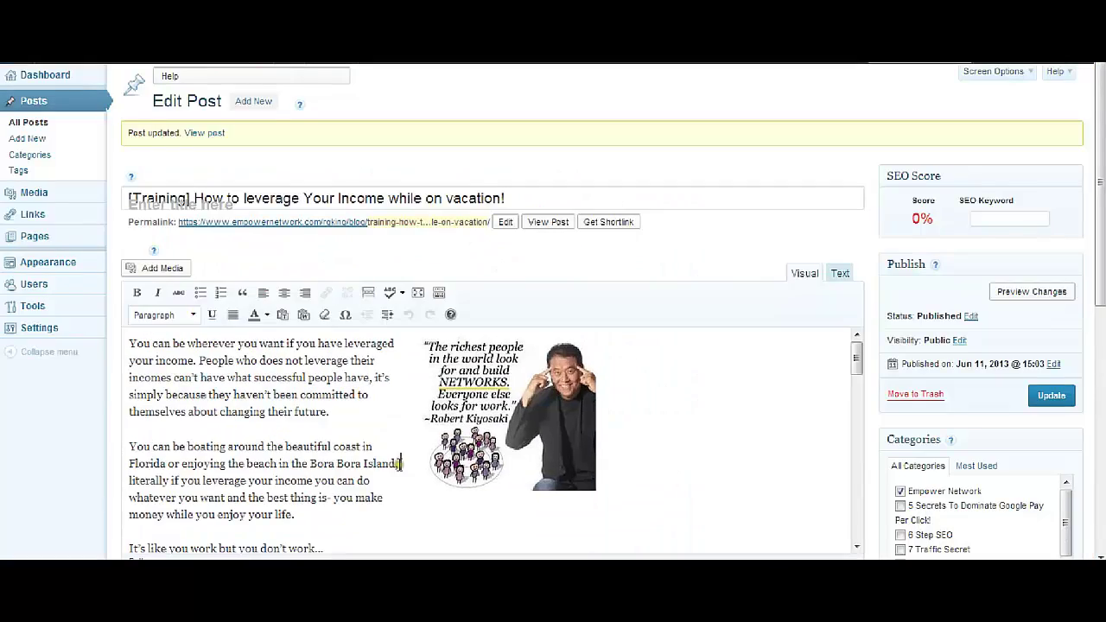
# Scroll down to the 'Work with Me Personally!' text and select it a few times
pyautogui.scroll(-6, 387, 461)
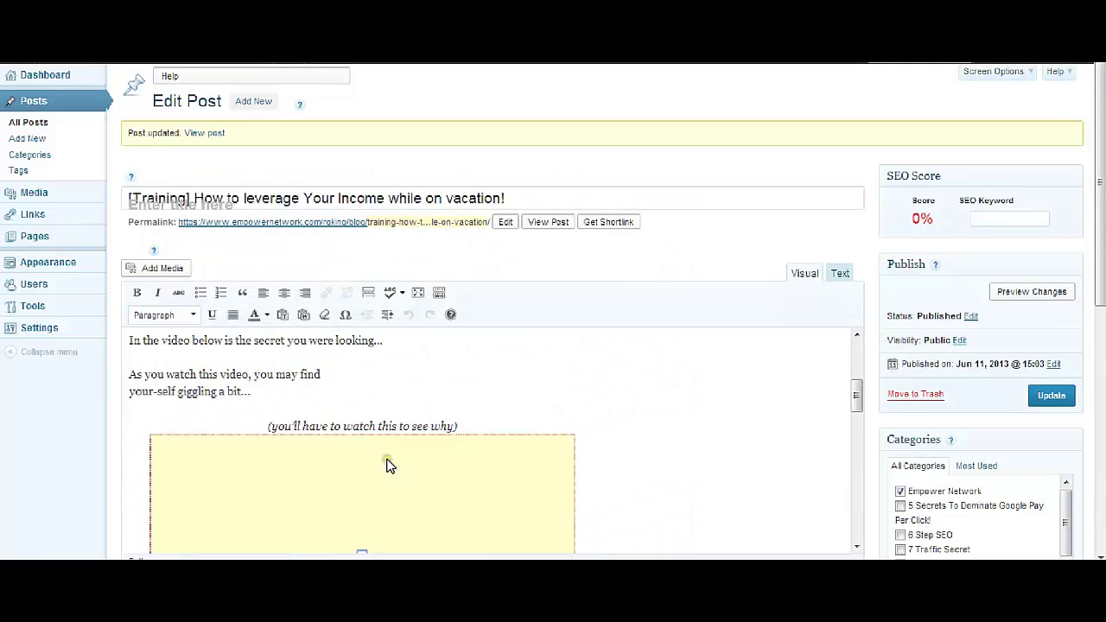
pyautogui.scroll(-5, 388, 464)
pyautogui.scroll(-2, 902, 354)
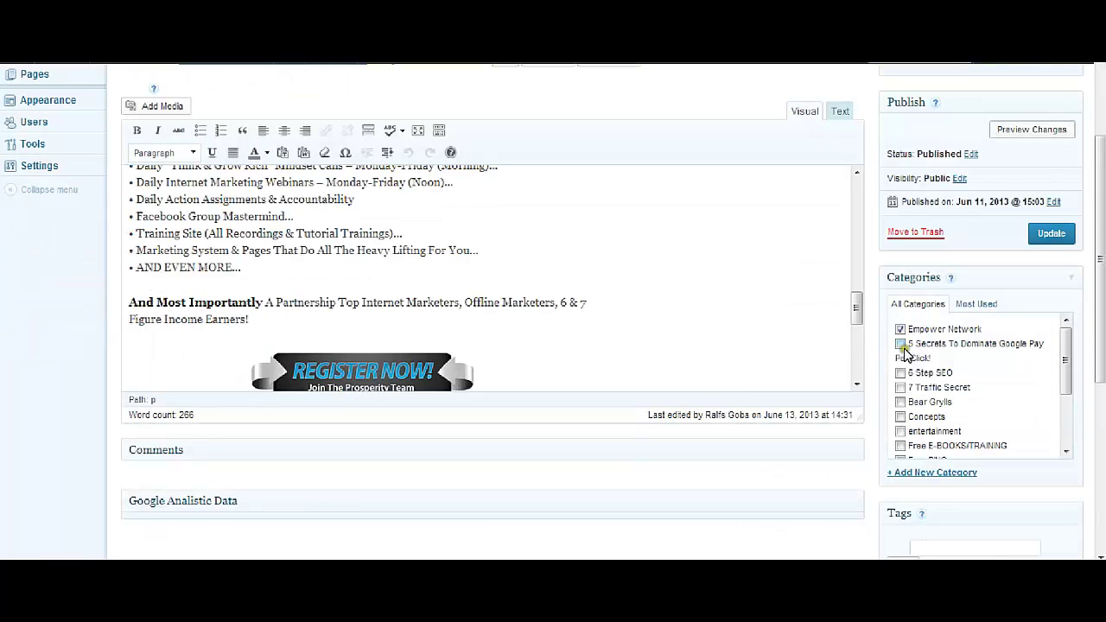
pyautogui.scroll(-5, 855, 316)
pyautogui.scroll(1, 882, 406)
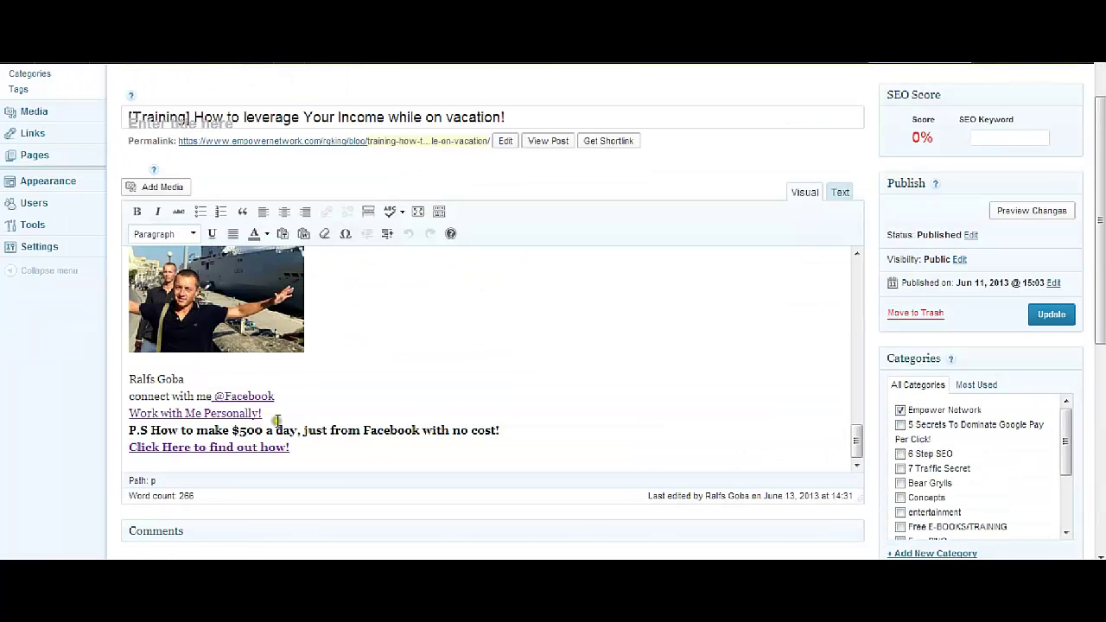
pyautogui.moveTo(271, 414); pyautogui.dragTo(127, 414)
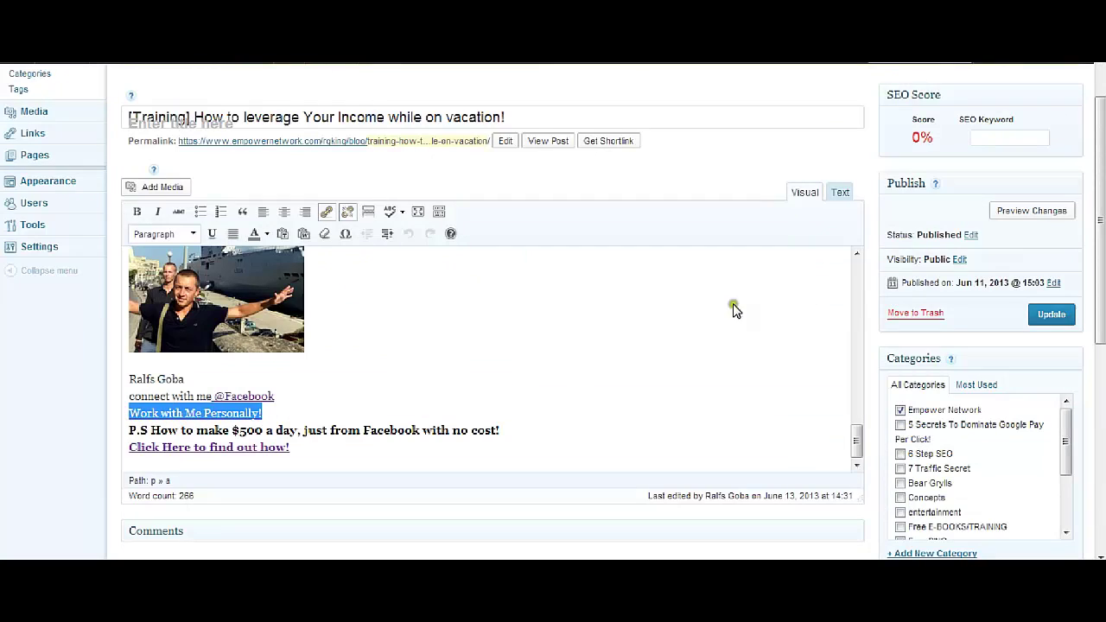
pyautogui.click(421, 391)
pyautogui.moveTo(273, 413); pyautogui.dragTo(121, 414)
pyautogui.moveTo(273, 414); pyautogui.dragTo(104, 415)
pyautogui.moveTo(269, 414); pyautogui.dragTo(125, 415)
pyautogui.click(258, 413)
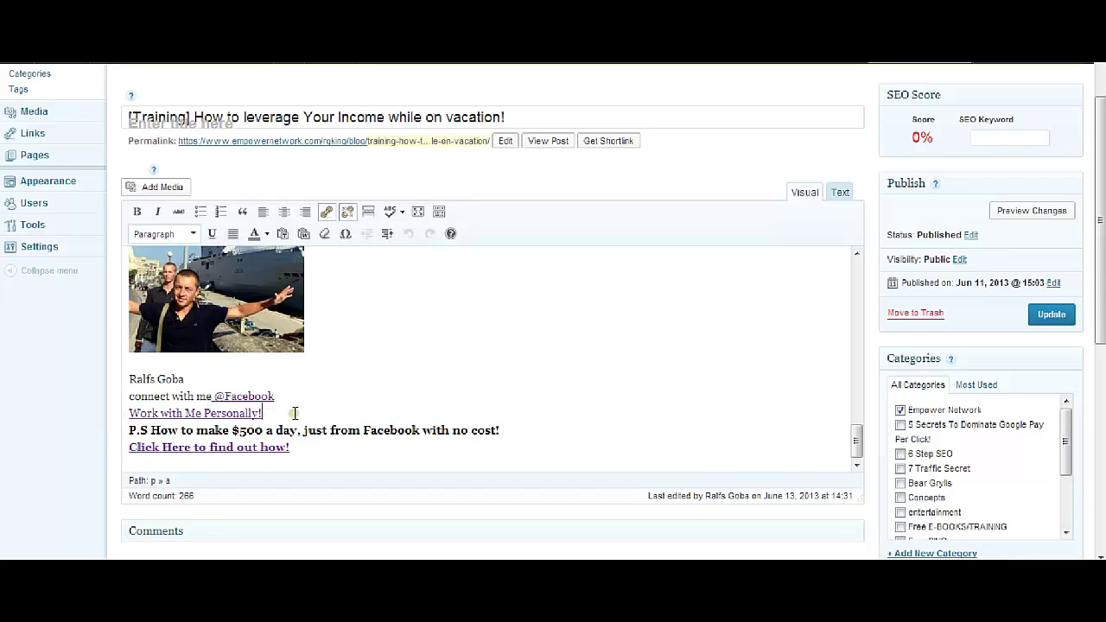
pyautogui.click(841, 193)
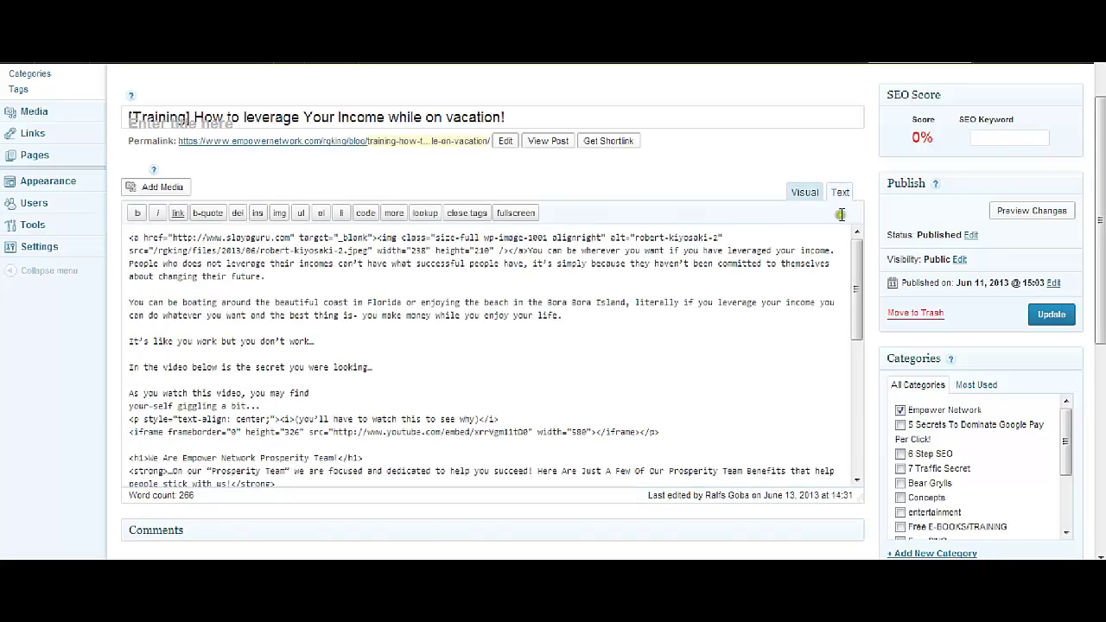
pyautogui.moveTo(850, 261); pyautogui.dragTo(852, 404)
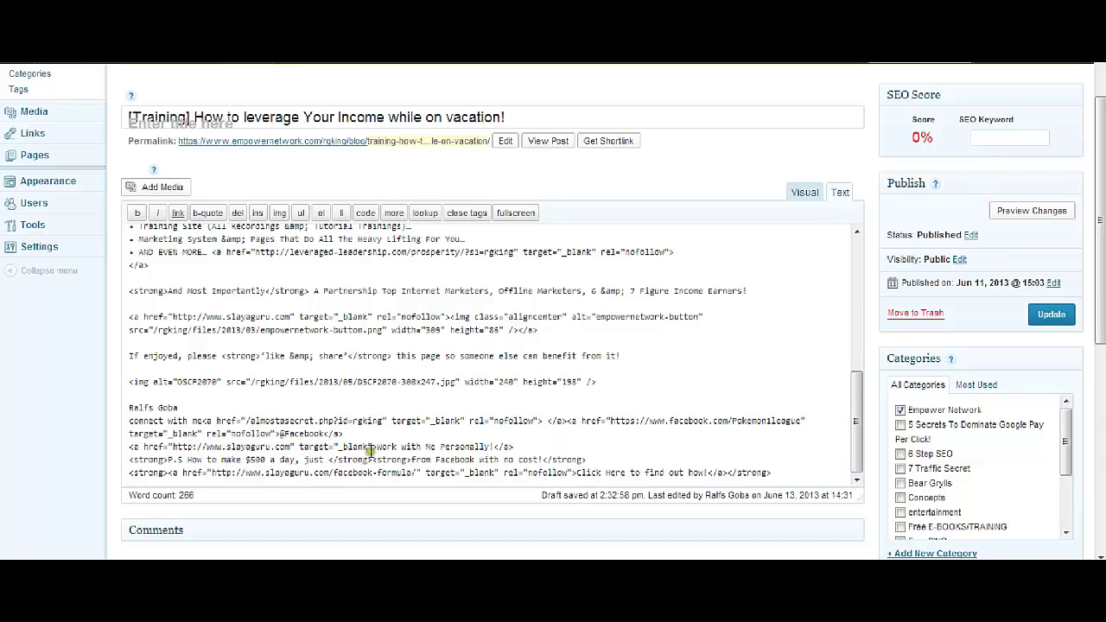
pyautogui.moveTo(377, 447); pyautogui.dragTo(121, 447)
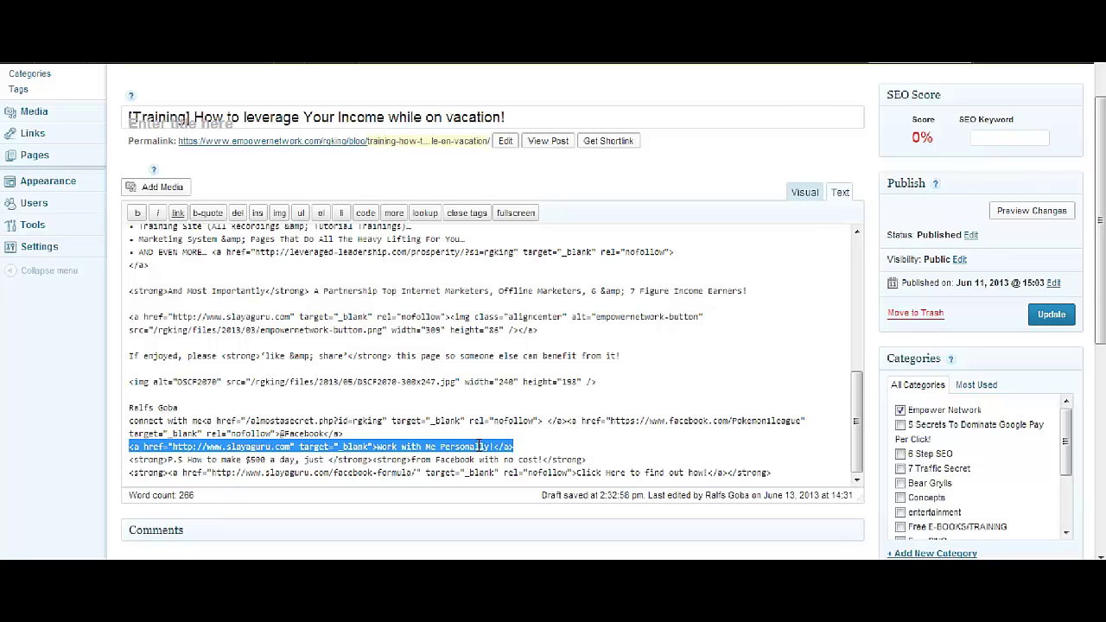
pyautogui.rightClick(479, 446)
pyautogui.click(509, 447)
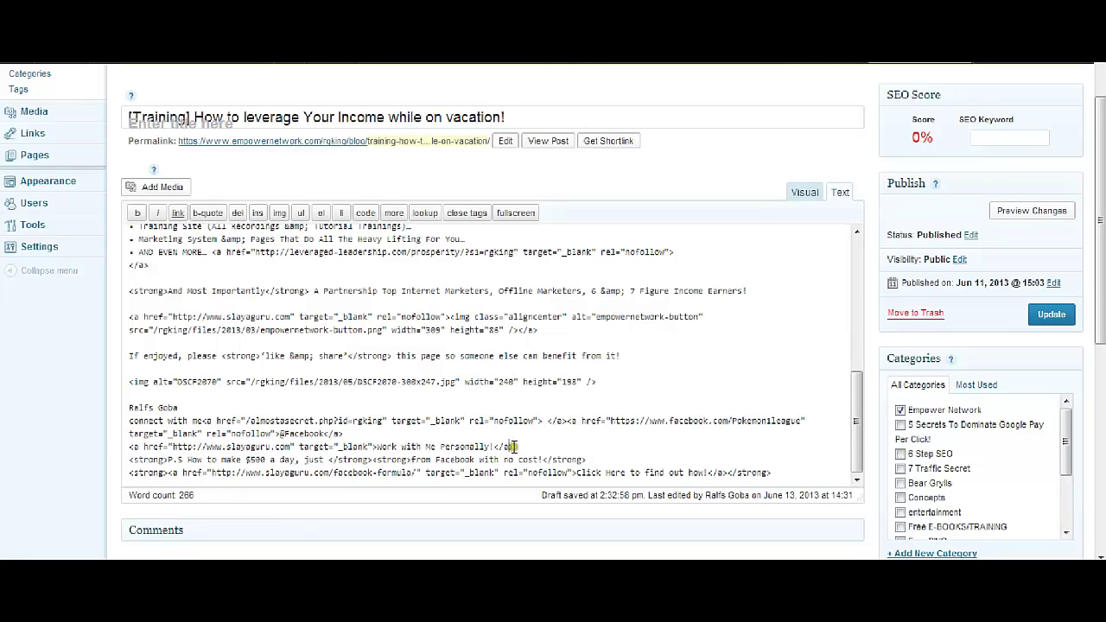
pyautogui.moveTo(513, 447); pyautogui.dragTo(120, 442)
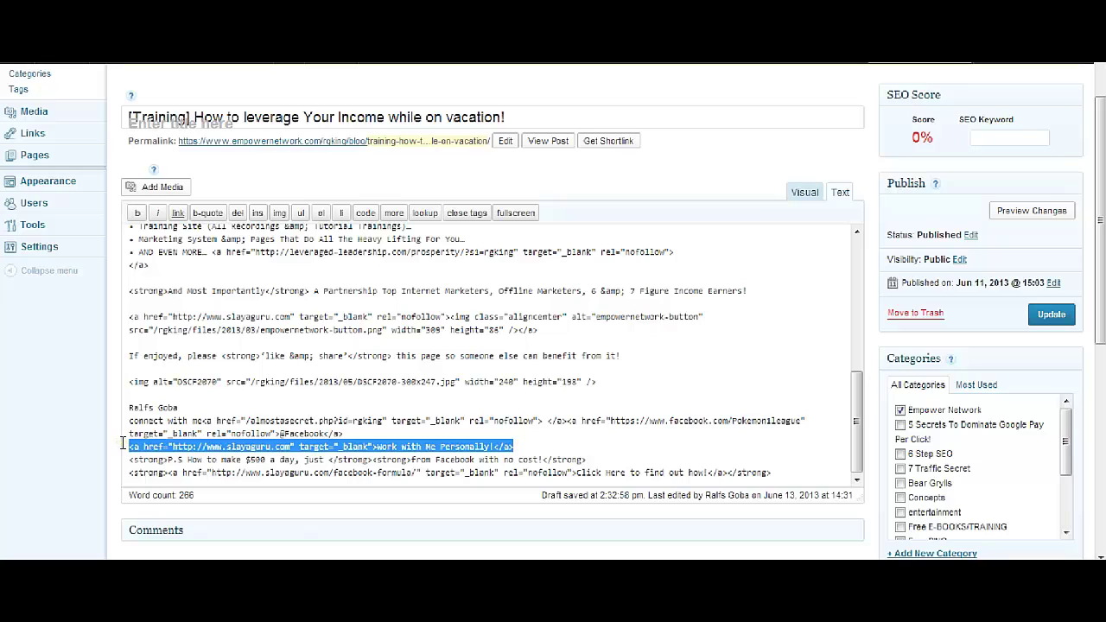
pyautogui.click(521, 447)
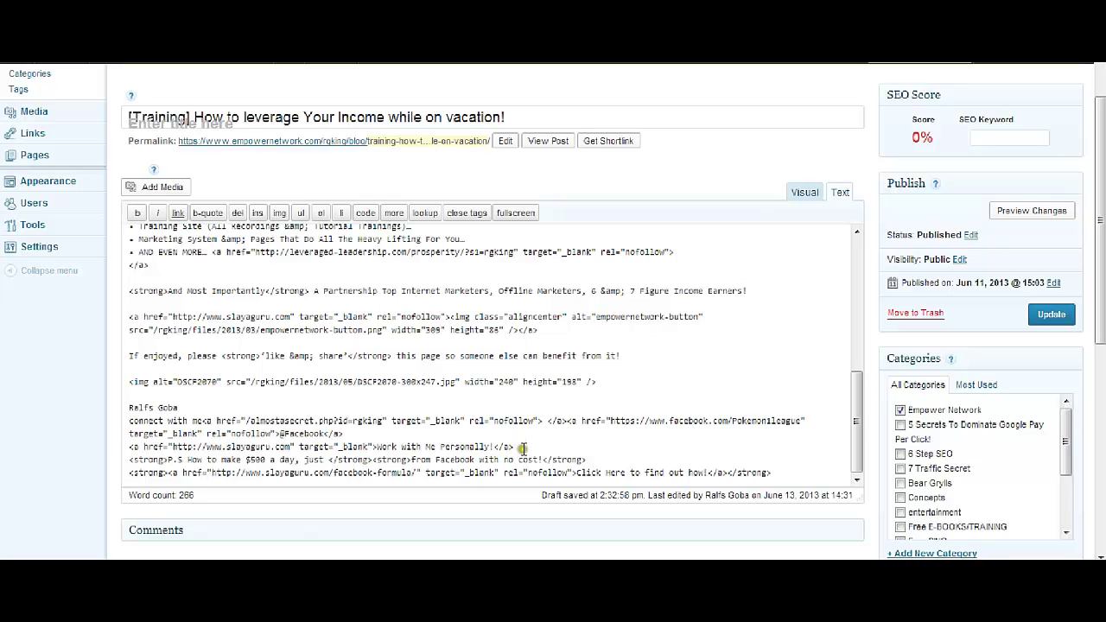
pyautogui.moveTo(378, 446); pyautogui.dragTo(495, 442)
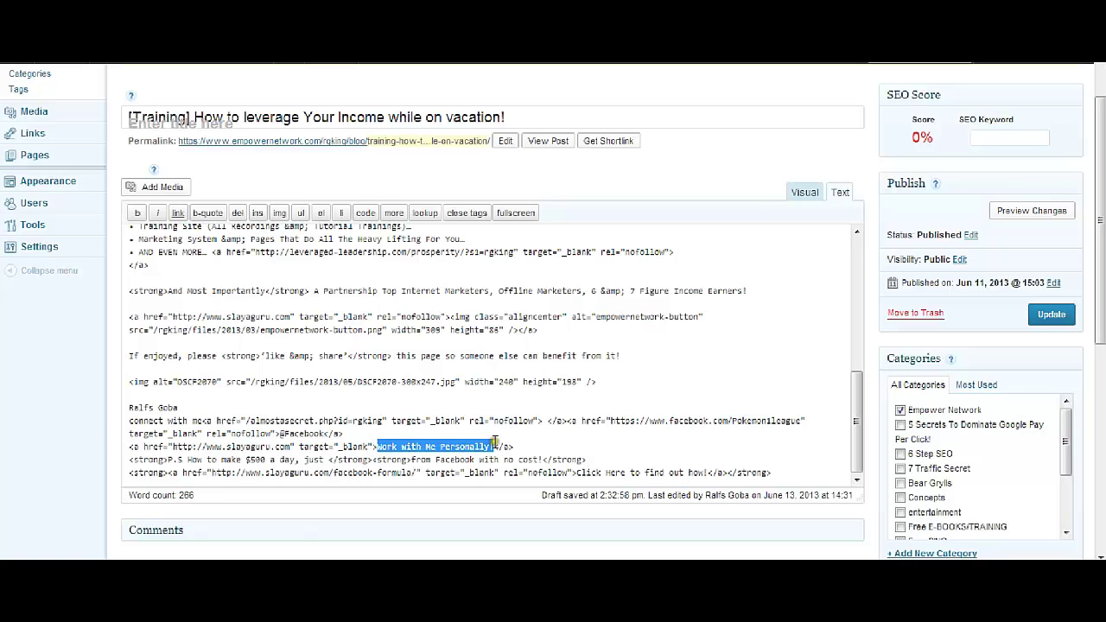
pyautogui.click(363, 444)
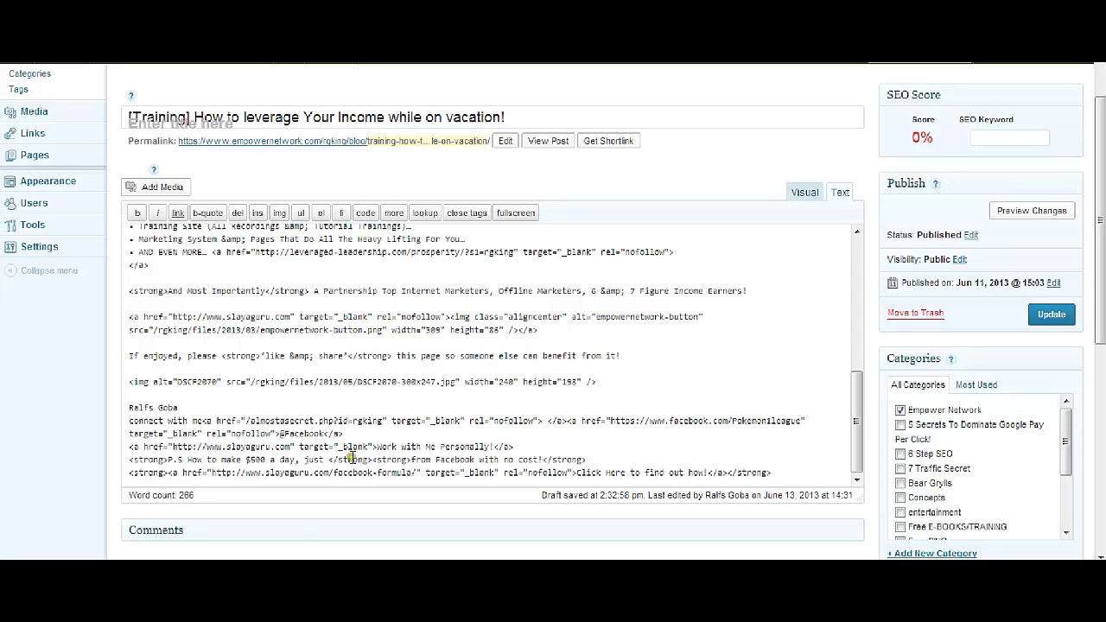
pyautogui.moveTo(173, 446); pyautogui.dragTo(294, 443)
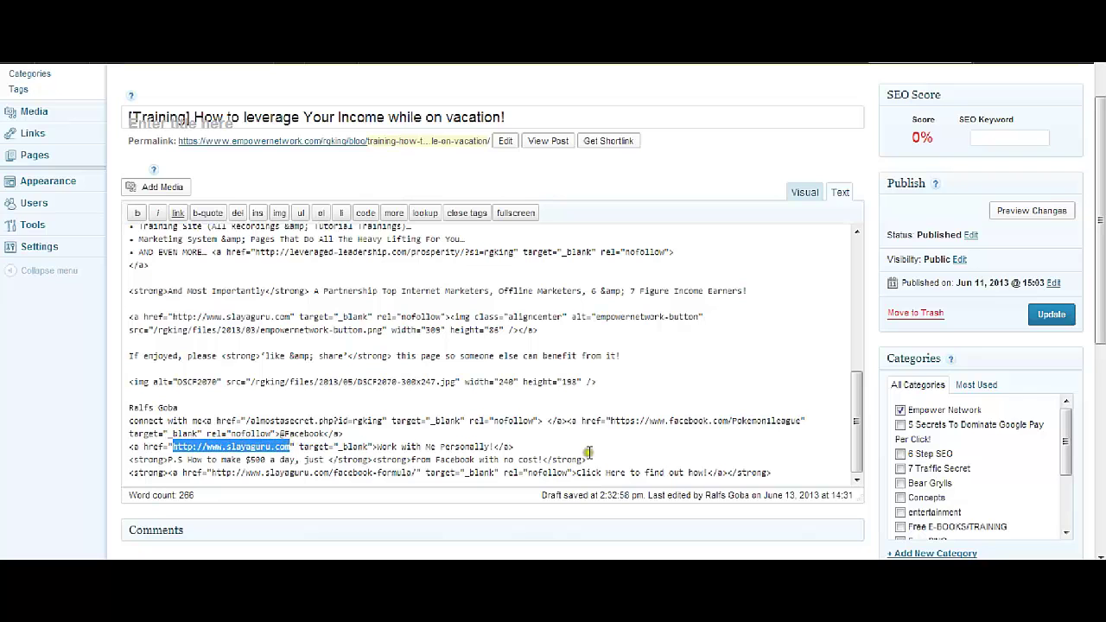
pyautogui.click(553, 446)
# Return to the Visual view and scroll up to the opening paragraph
pyautogui.click(800, 195)
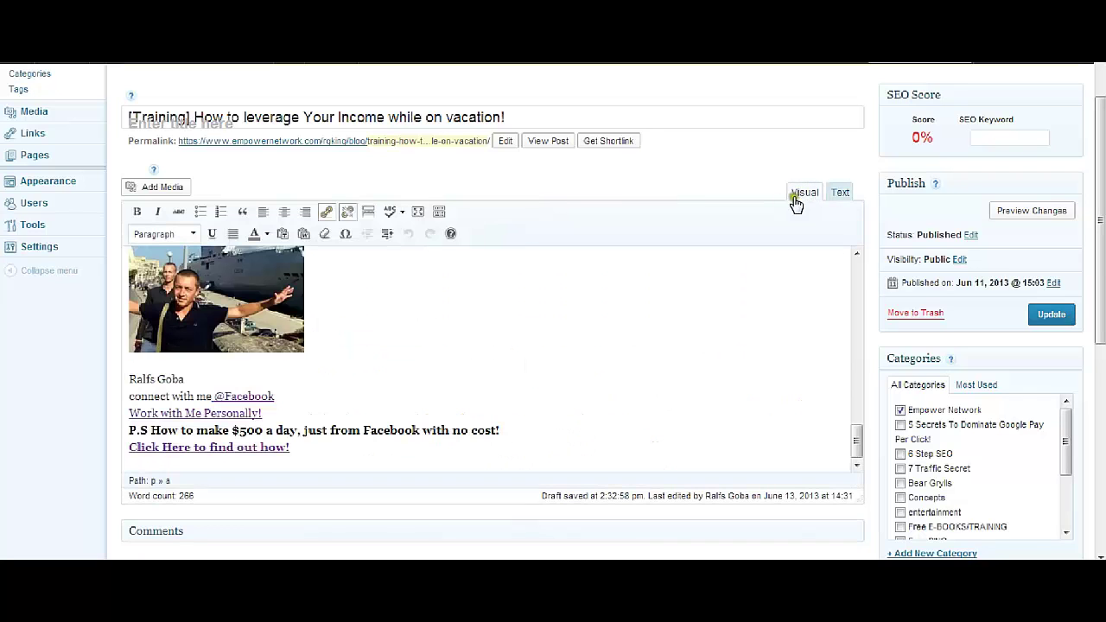
pyautogui.scroll(10, 562, 424)
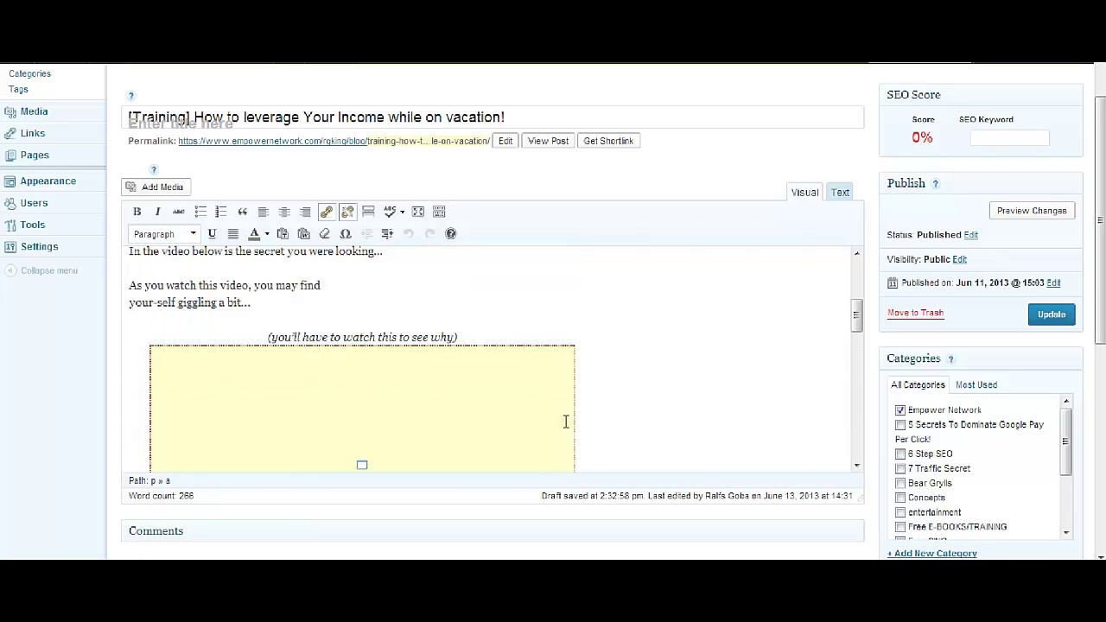
pyautogui.click(677, 384)
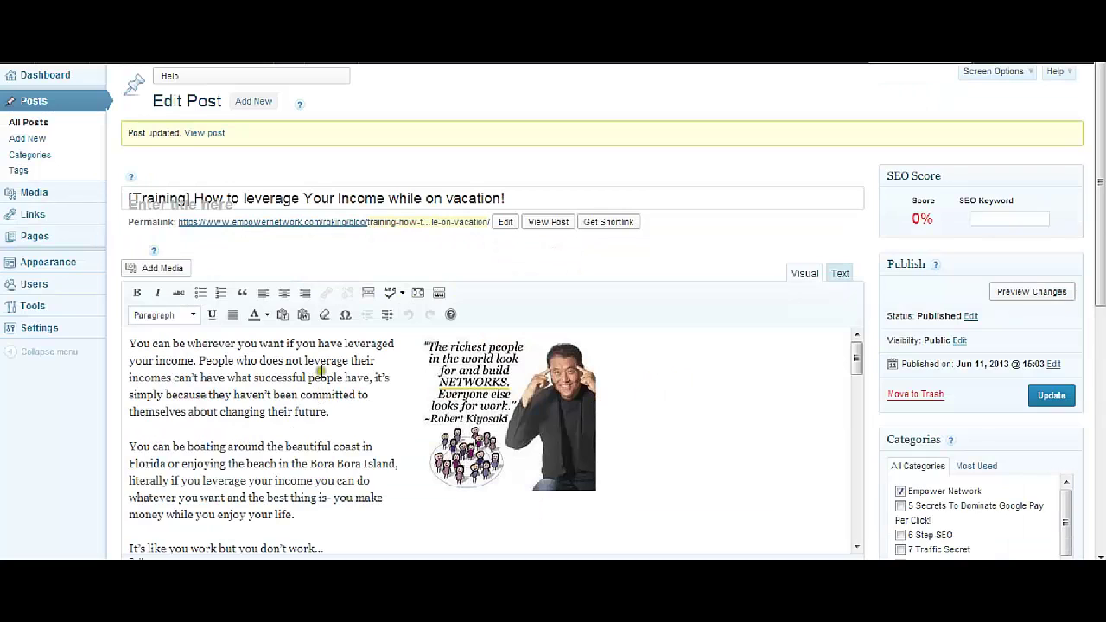